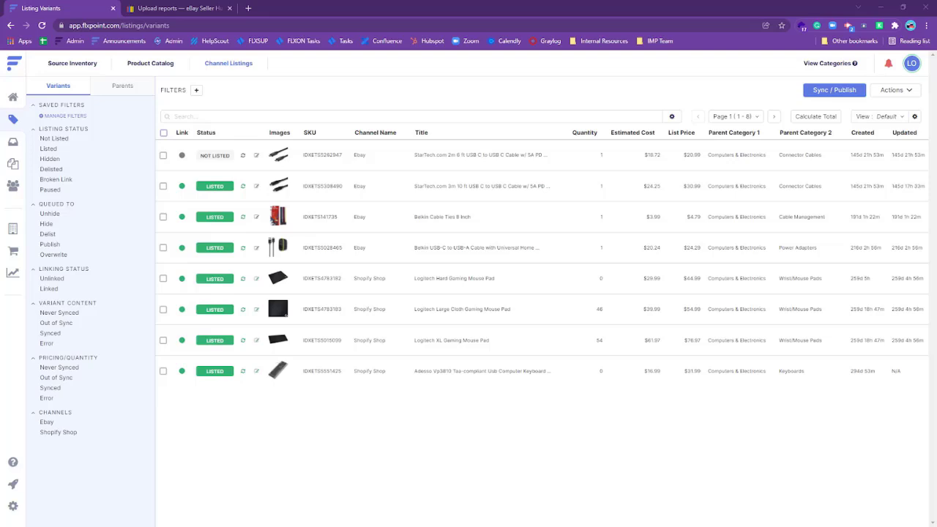
# Open the export settings for all channel listings and review the fields in the Ebay Export template
pyautogui.click(163, 133)
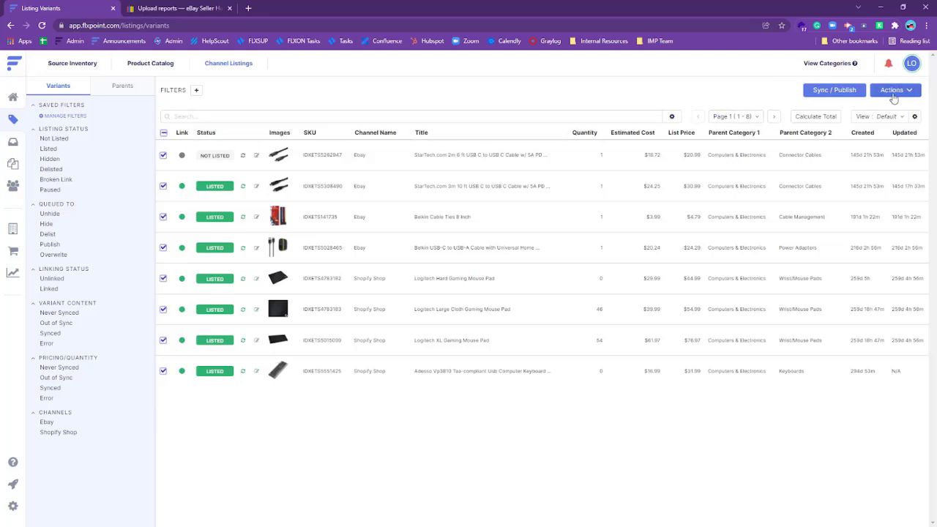
pyautogui.click(893, 95)
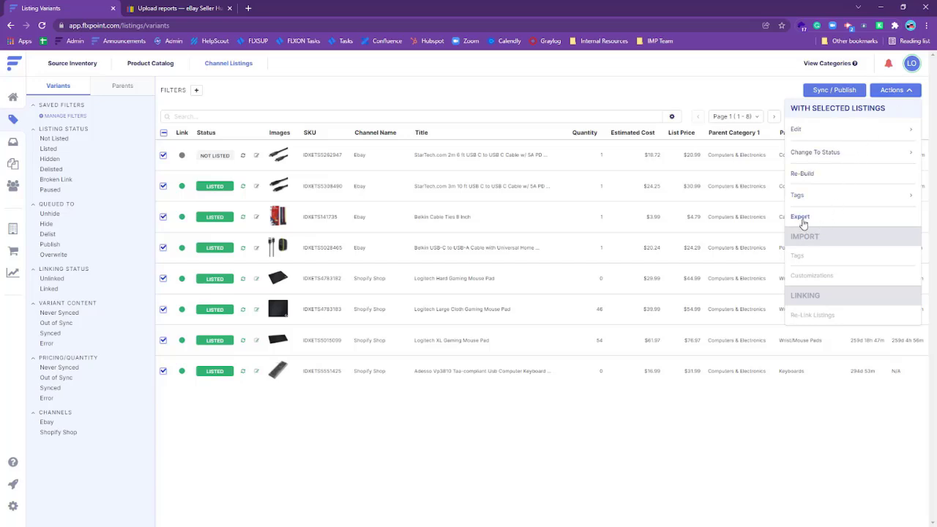
pyautogui.click(803, 220)
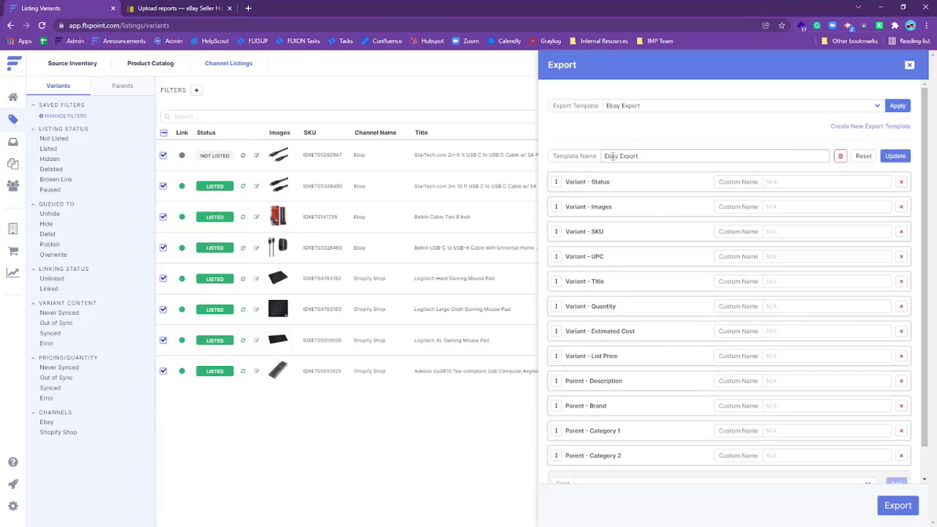
pyautogui.scroll(-1, 762, 197)
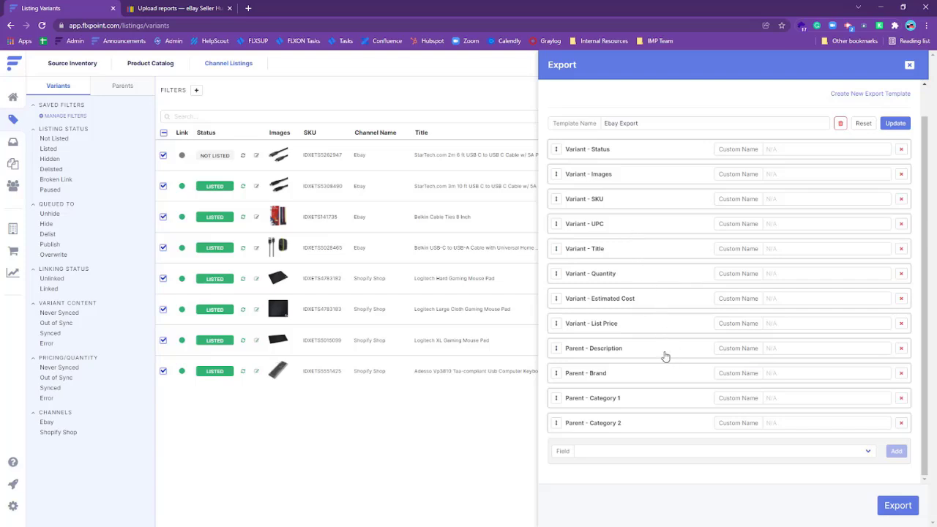
pyautogui.scroll(2, 643, 220)
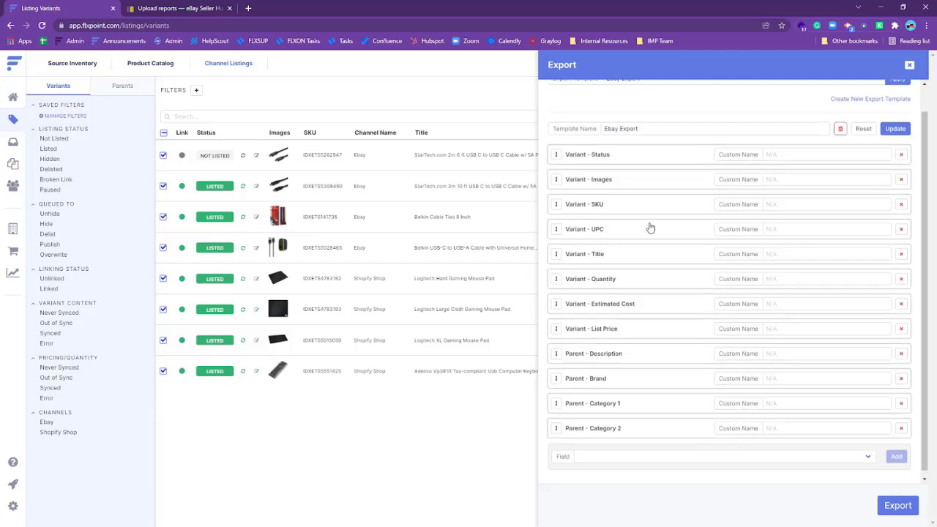
pyautogui.scroll(-1, 648, 219)
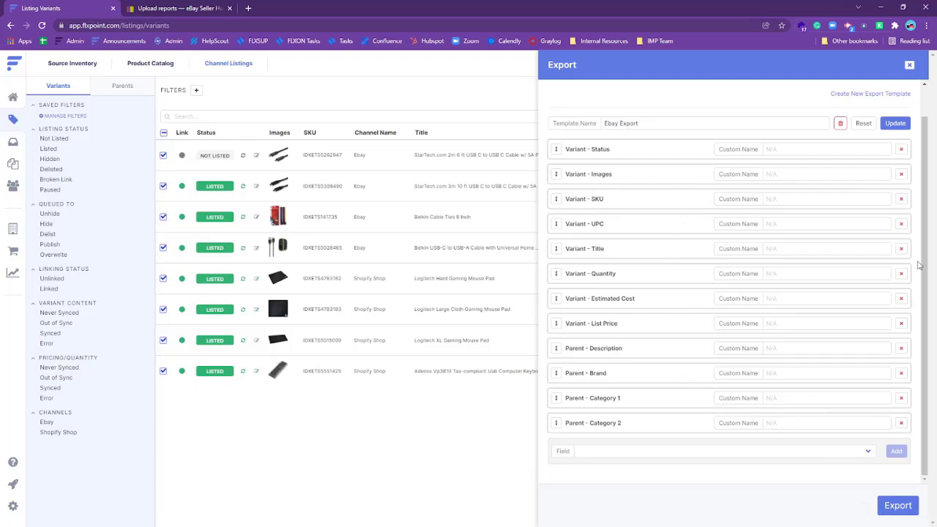
pyautogui.click(910, 68)
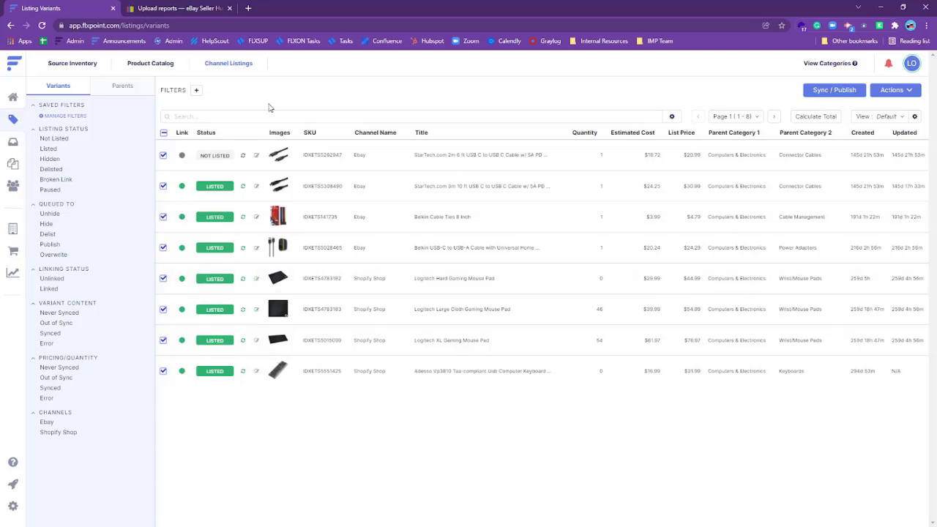
# Switch to the eBay Seller Hub Uploads page and examine its template instructions and upload history
pyautogui.click(175, 12)
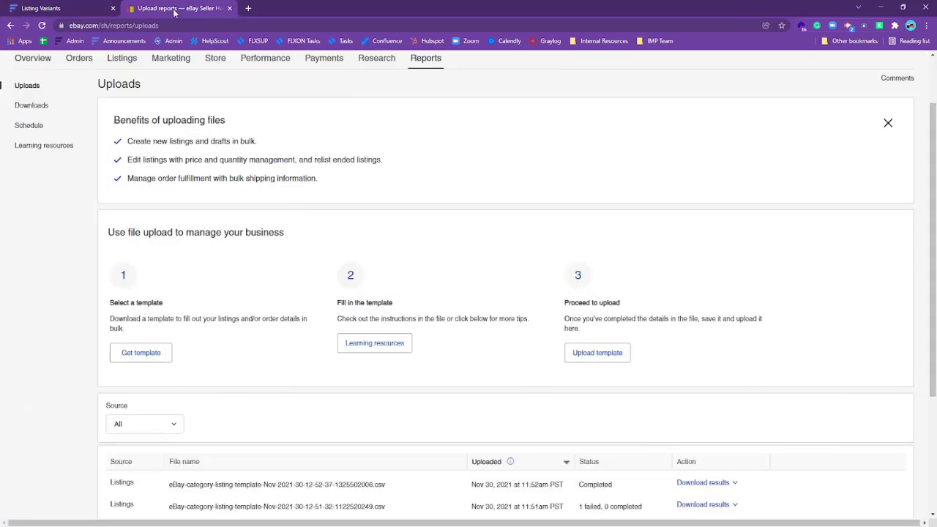
pyautogui.scroll(-1, 308, 297)
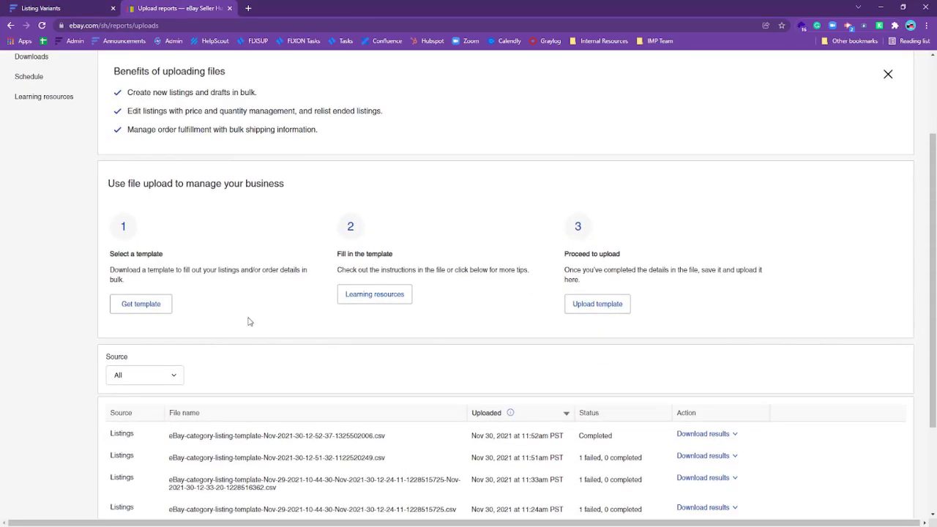
pyautogui.scroll(3, 249, 322)
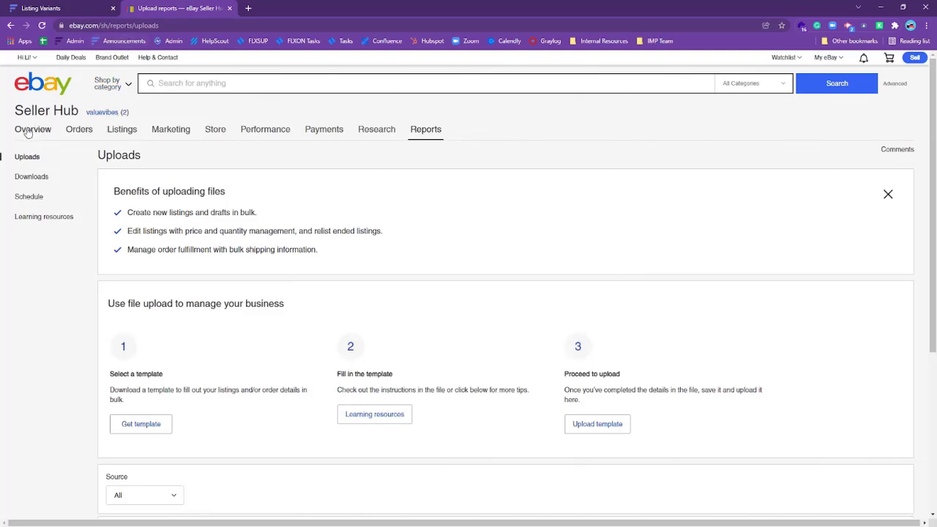
pyautogui.scroll(-3, 424, 136)
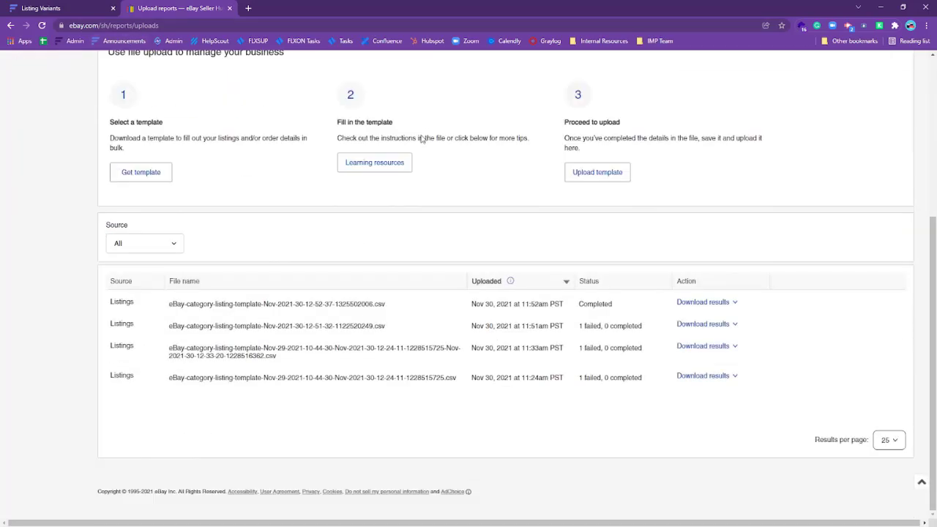
pyautogui.scroll(2, 232, 238)
pyautogui.scroll(3, 233, 239)
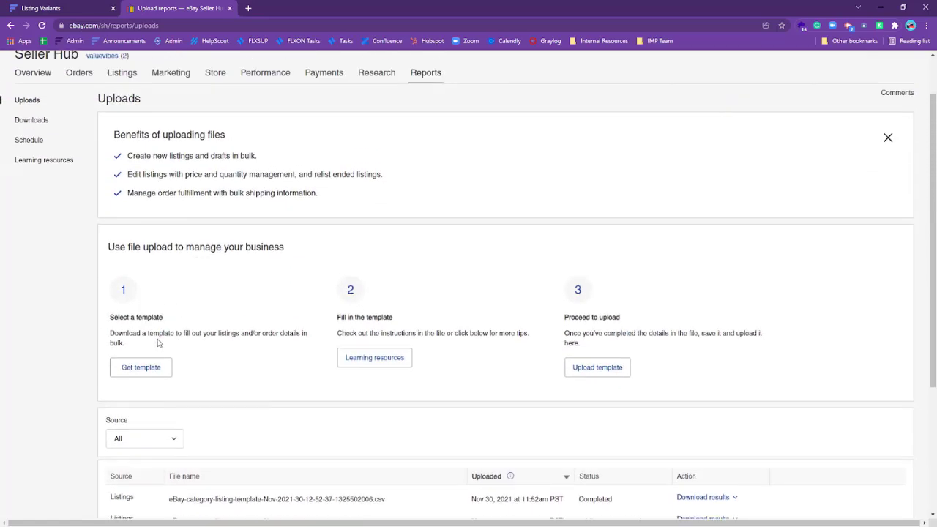
# Set up a template download with source Listings, type Create new listings and file type Excel Spreadsheet (.xlsx)
pyautogui.click(134, 373)
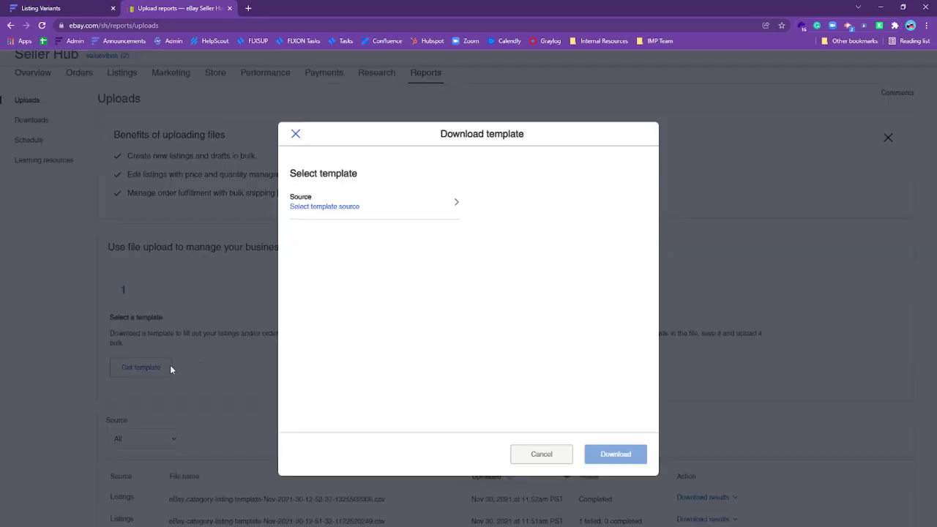
pyautogui.click(405, 207)
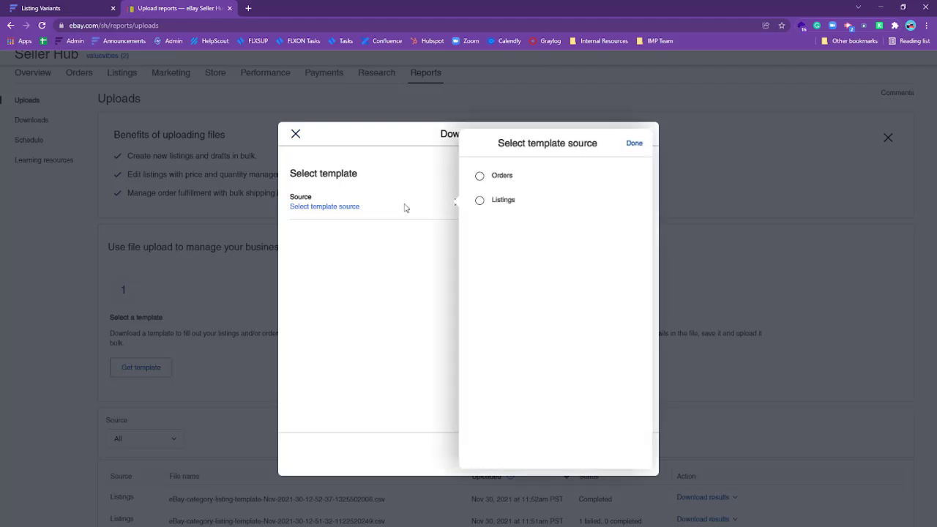
pyautogui.click(481, 202)
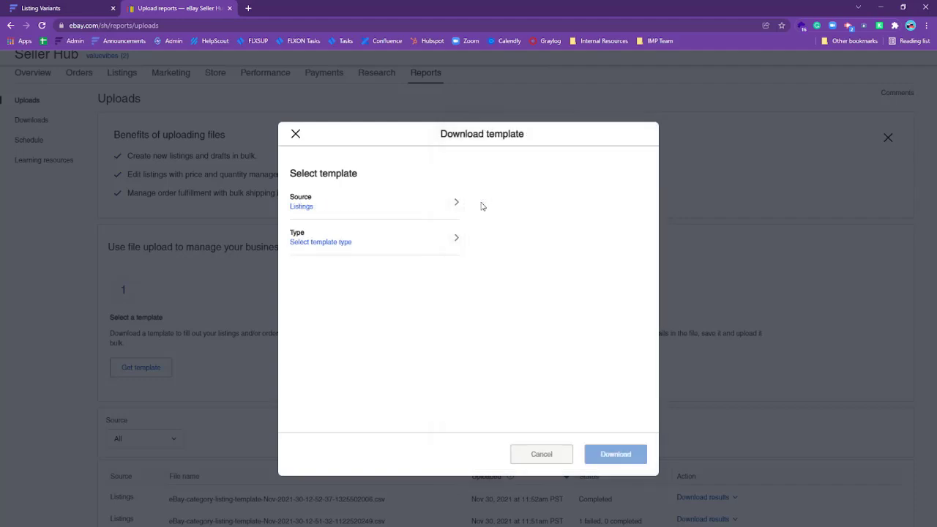
pyautogui.click(430, 242)
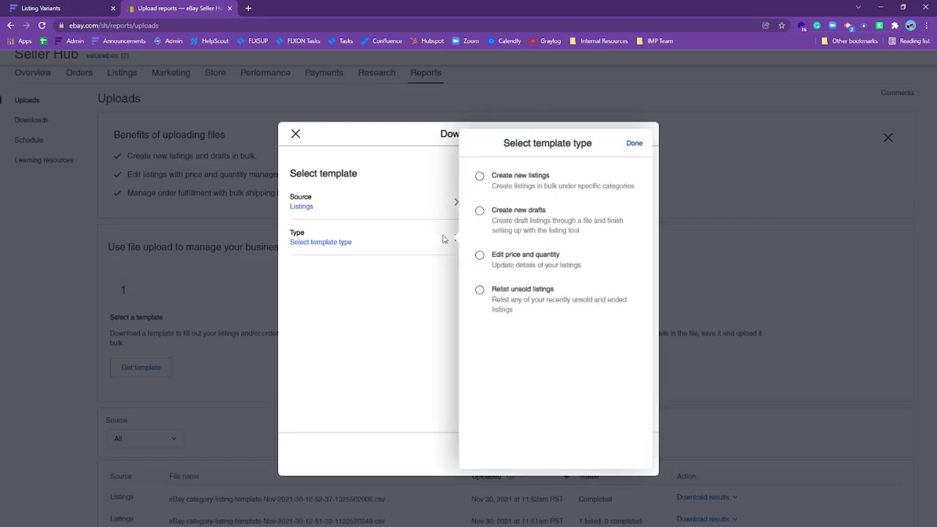
pyautogui.click(480, 178)
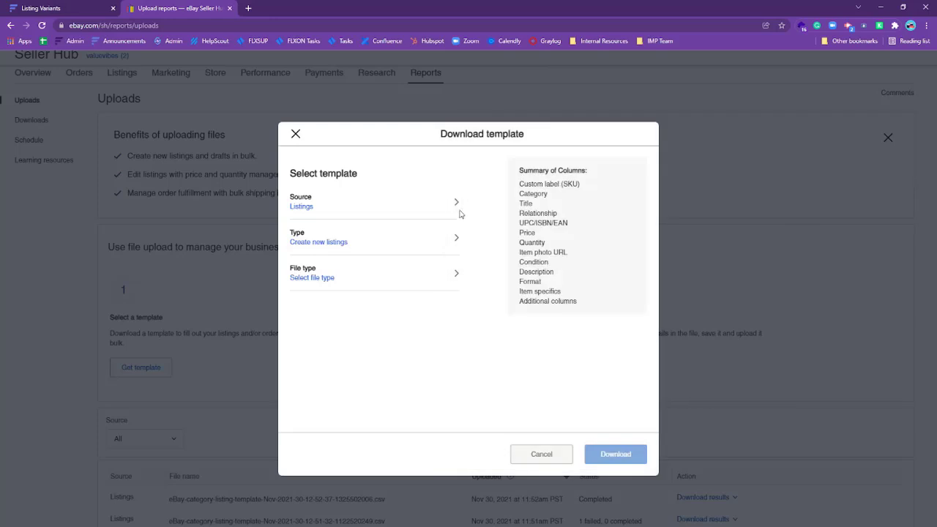
pyautogui.click(429, 280)
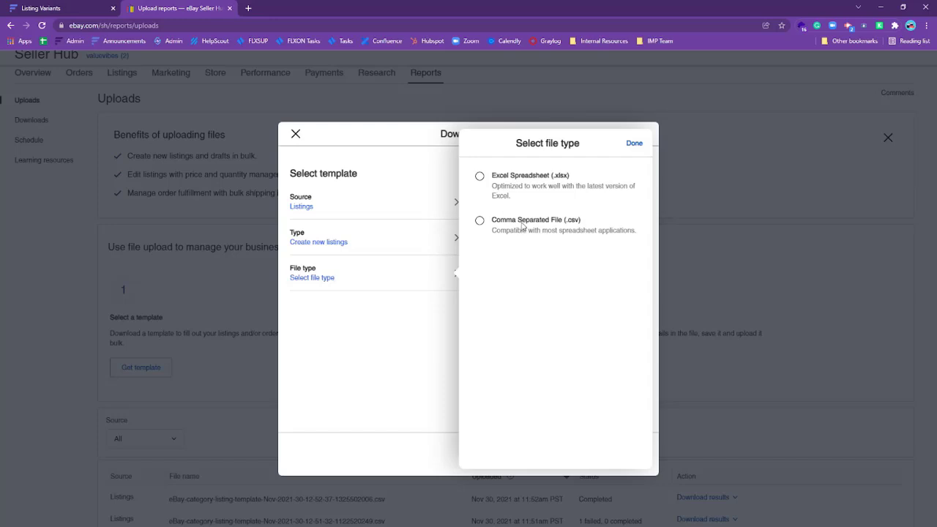
pyautogui.click(479, 176)
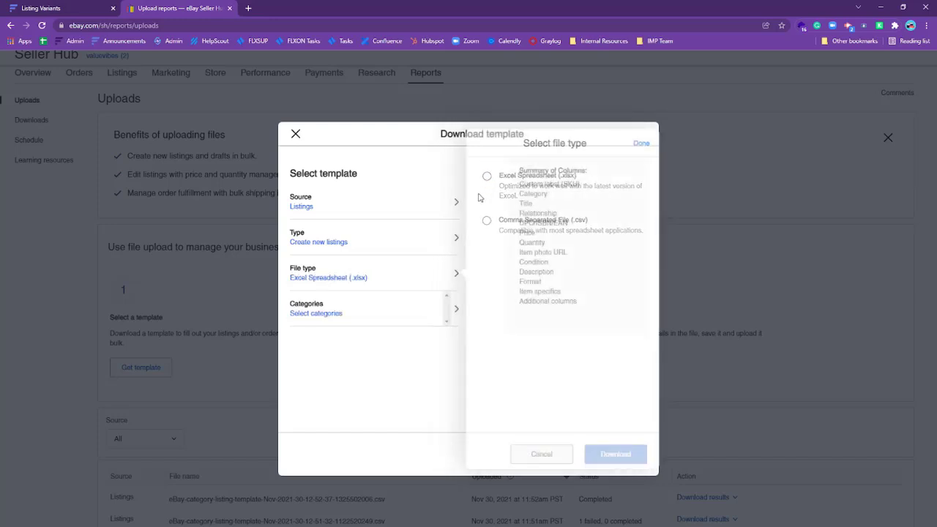
# Open the template's category selection and examine the subcategories of Cell Phones & Accessories
pyautogui.click(425, 313)
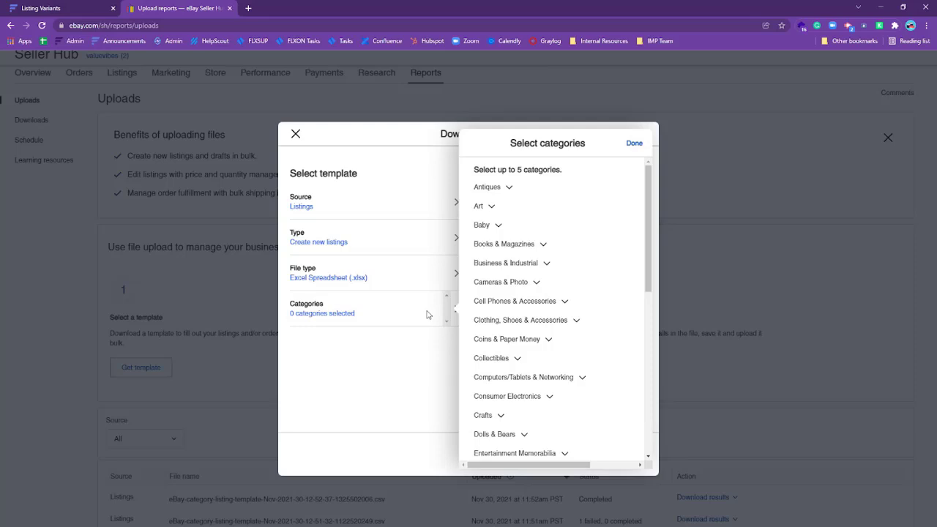
pyautogui.click(567, 305)
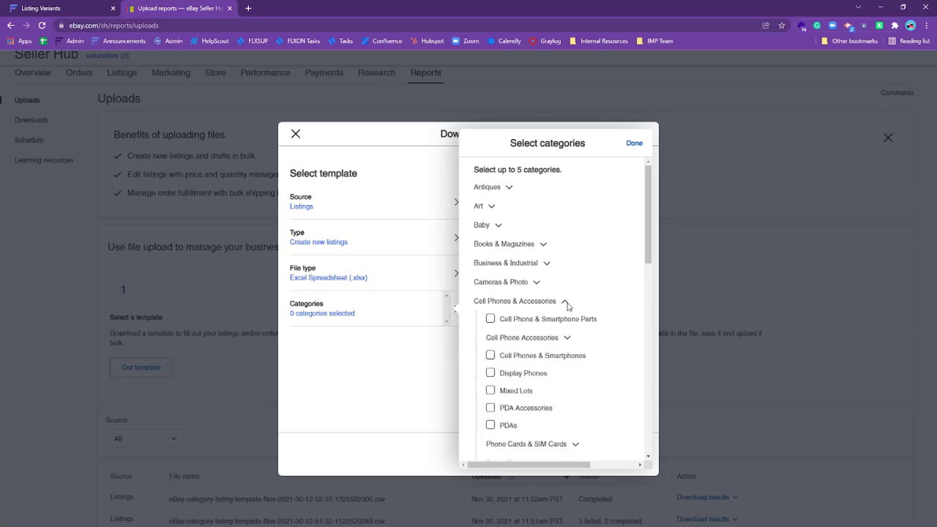
pyautogui.scroll(-3, 568, 308)
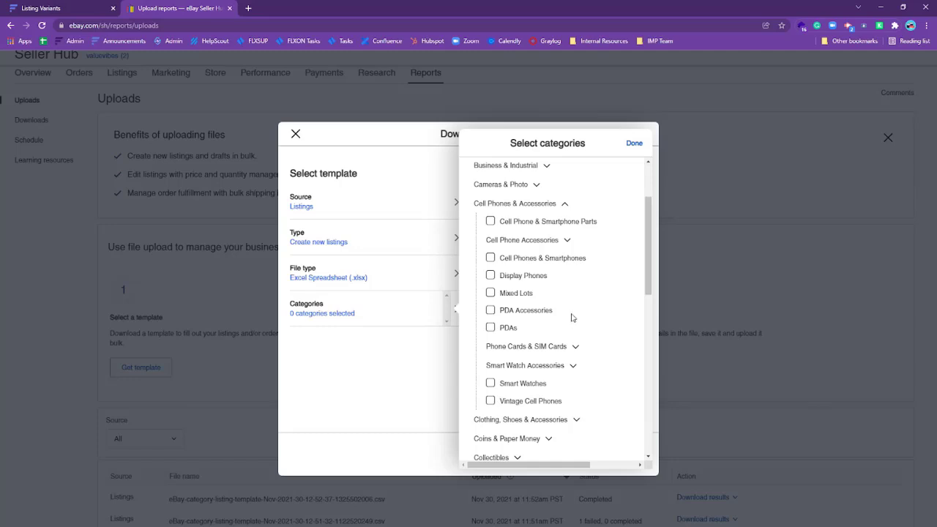
pyautogui.scroll(-1, 576, 326)
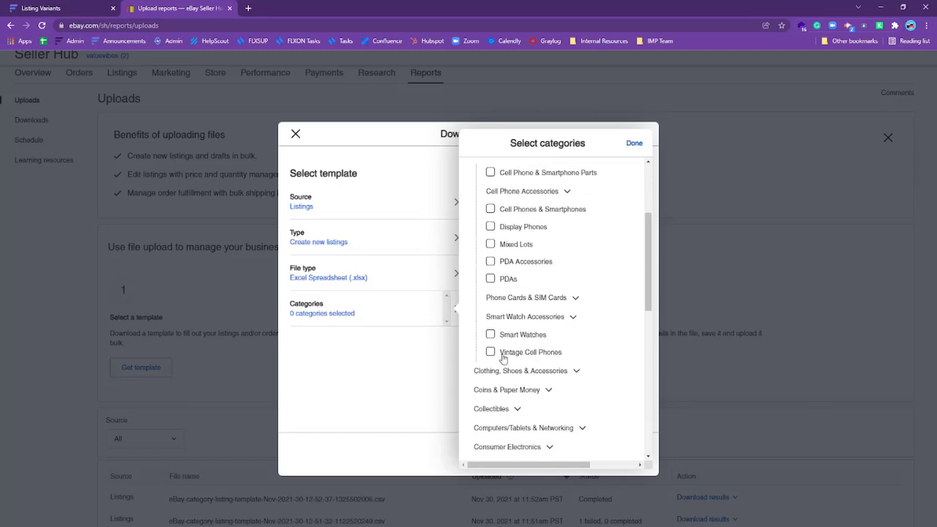
pyautogui.scroll(1, 567, 324)
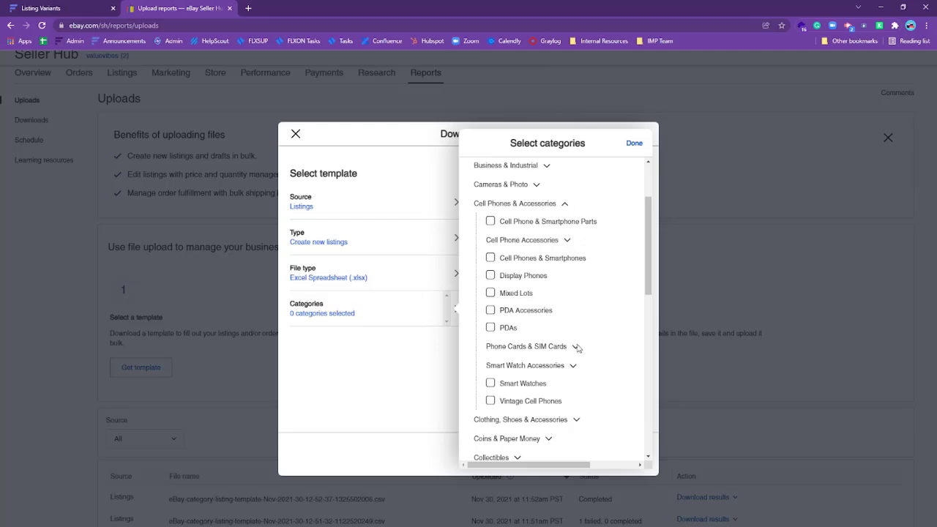
# Select the Tablets & eBook Readers category under Computers/Tablets & Networking and download the template
pyautogui.scroll(-1, 579, 367)
pyautogui.scroll(-1, 572, 388)
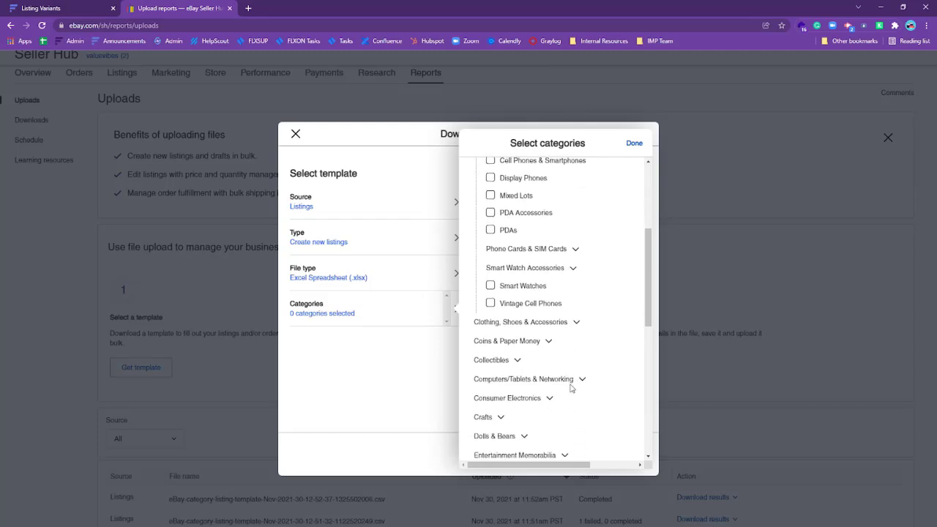
pyautogui.scroll(-1, 572, 388)
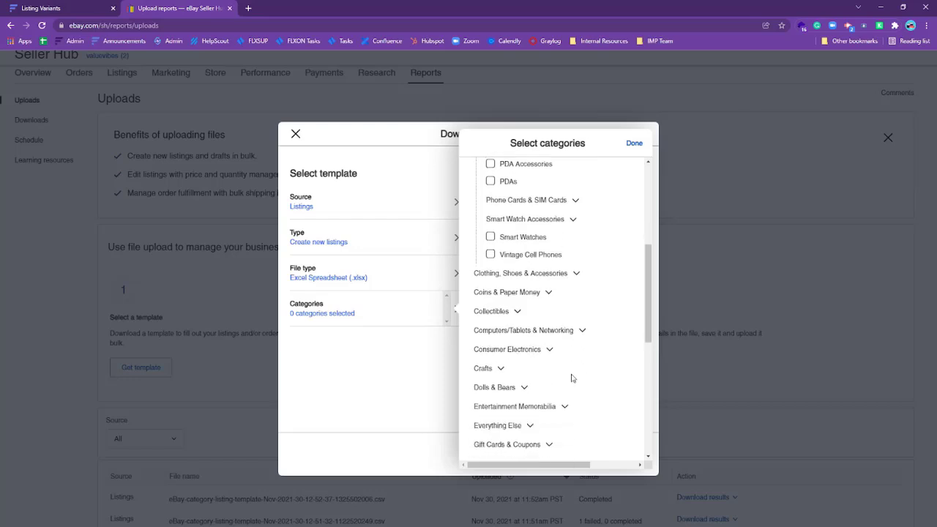
pyautogui.click(583, 331)
pyautogui.scroll(-1, 585, 335)
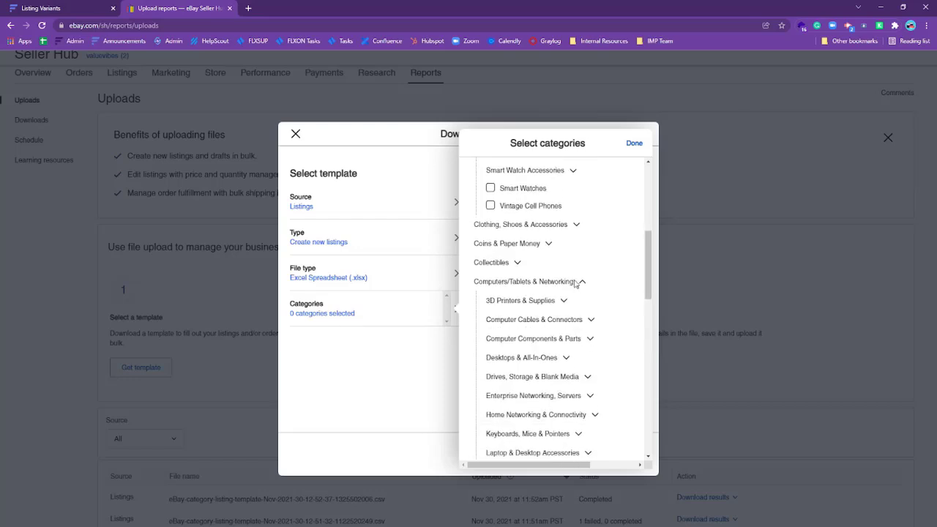
pyautogui.scroll(-4, 586, 301)
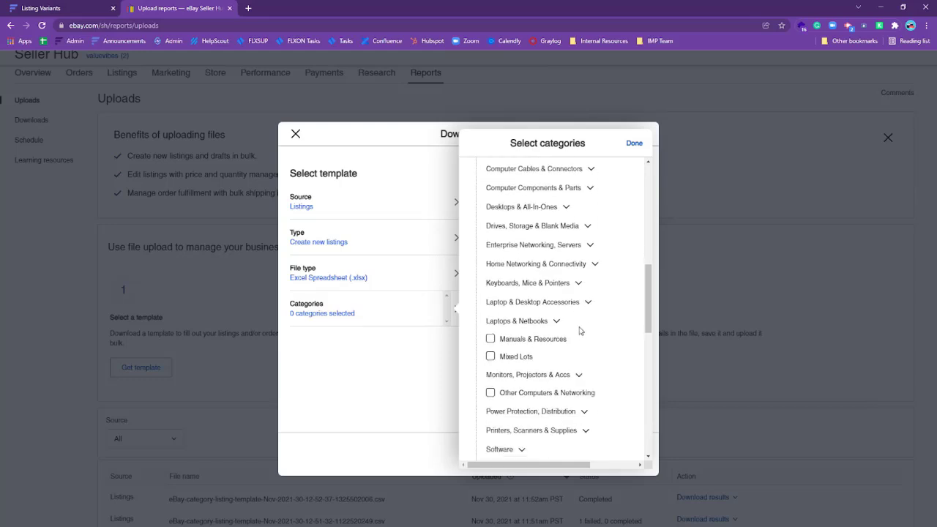
pyautogui.scroll(-2, 585, 347)
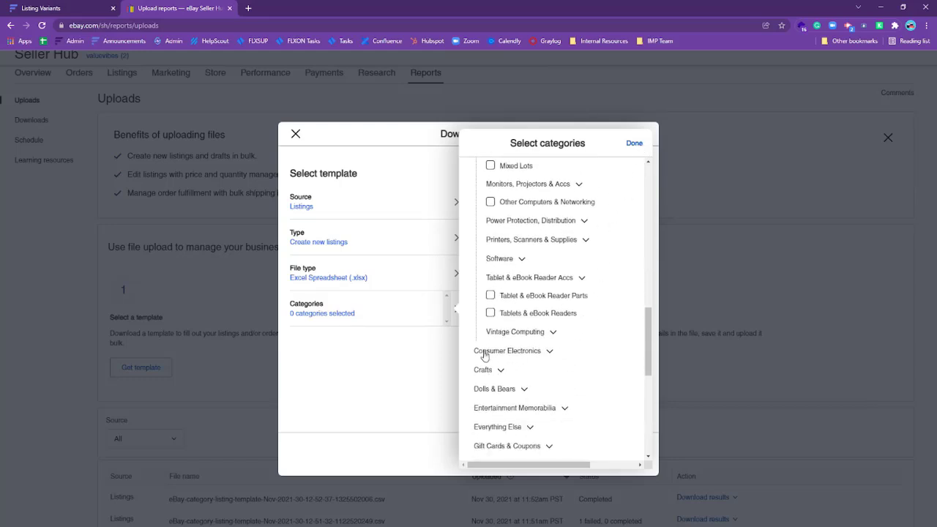
pyautogui.scroll(-1, 516, 359)
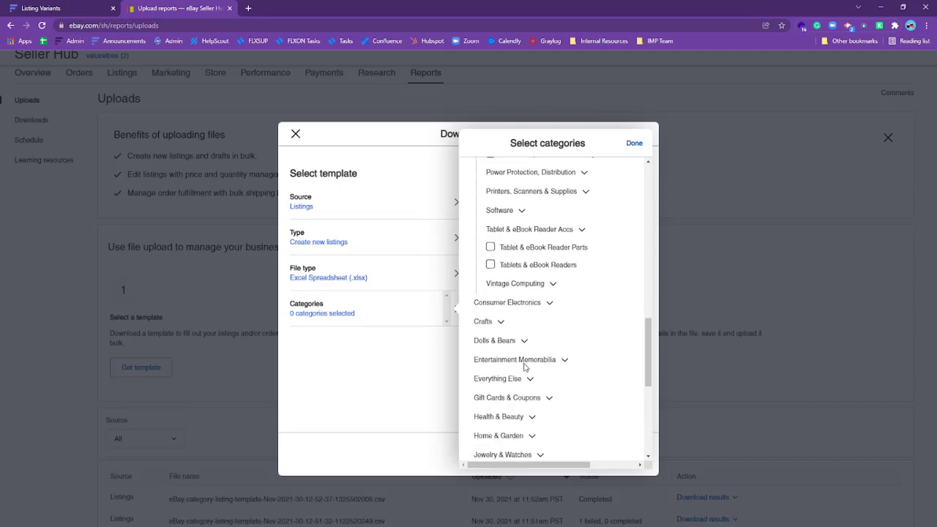
pyautogui.click(491, 264)
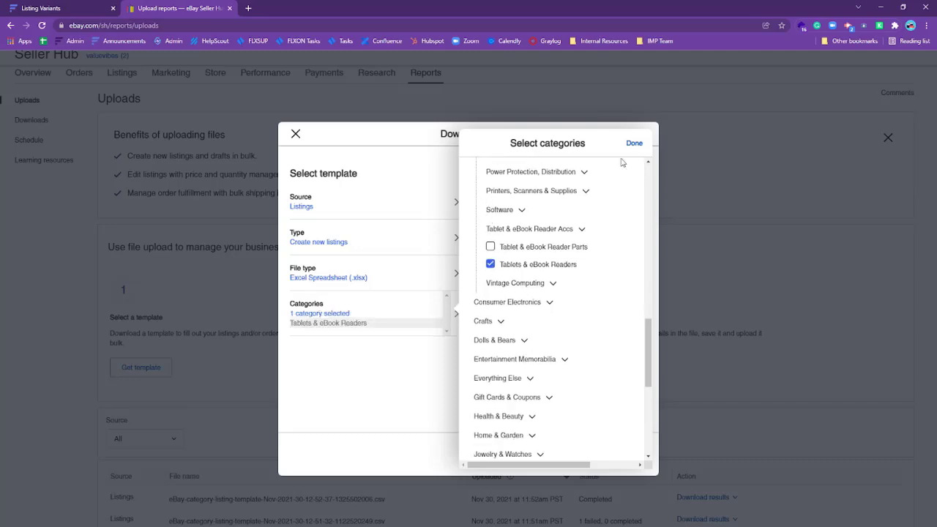
pyautogui.click(632, 145)
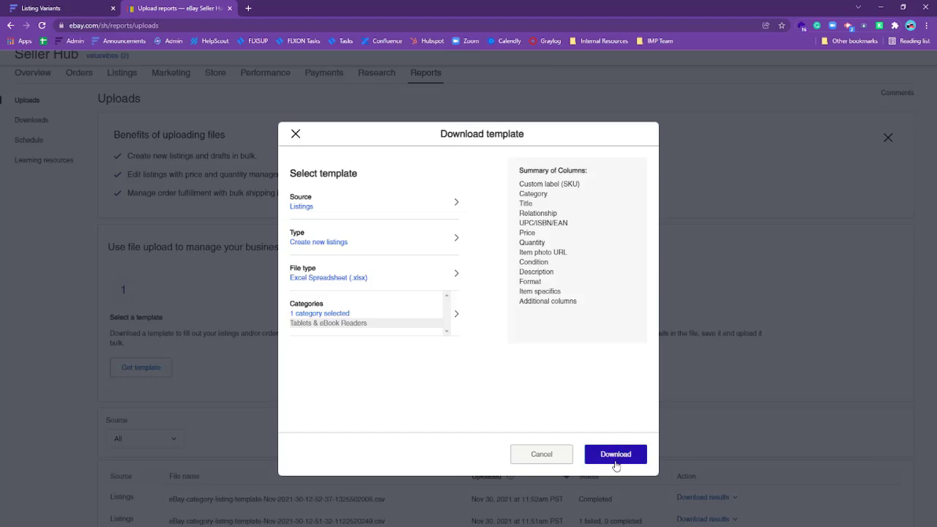
pyautogui.click(615, 455)
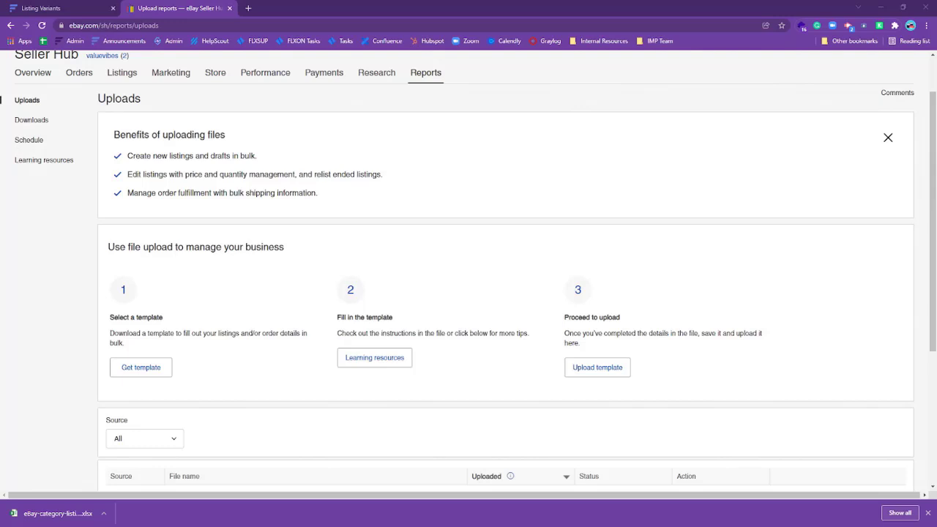
# Upload the completed template file eBay-category-listing-template.xlsx to the Seller Hub
pyautogui.scroll(-1, 468, 278)
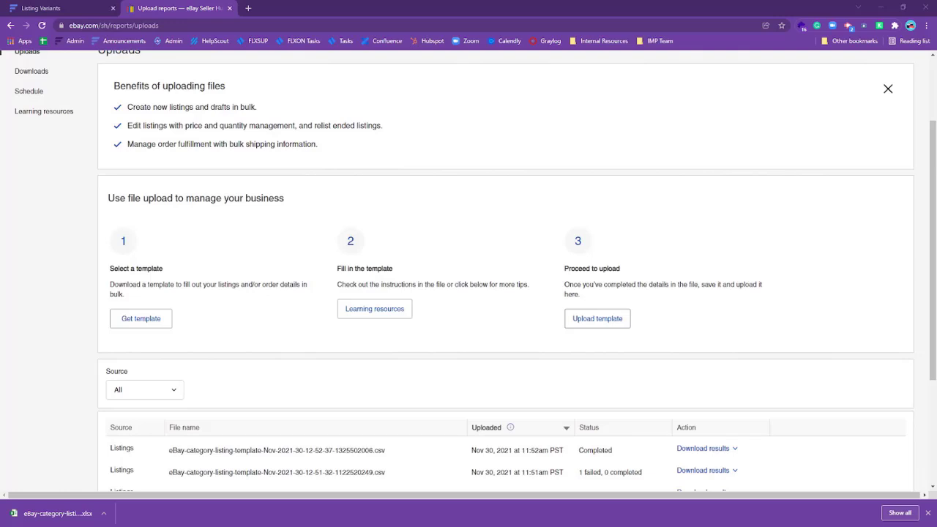
pyautogui.click(597, 320)
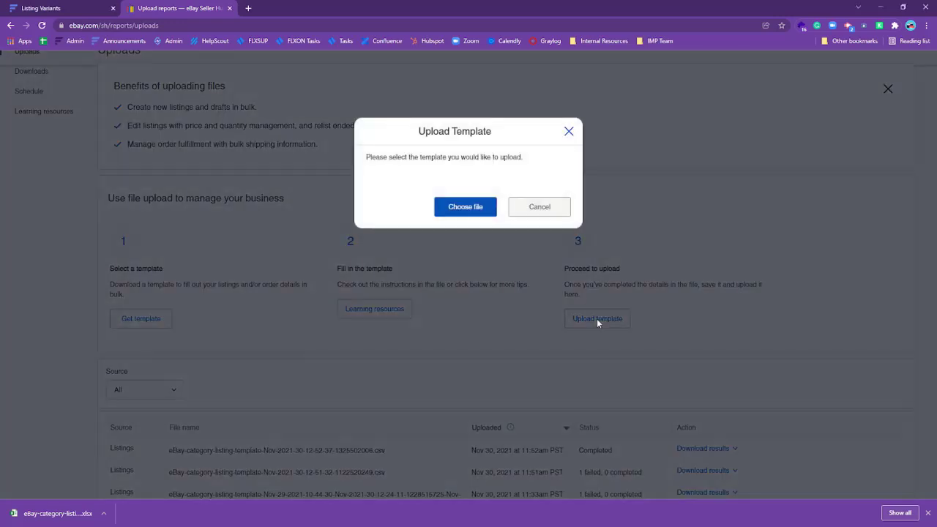
pyautogui.click(464, 212)
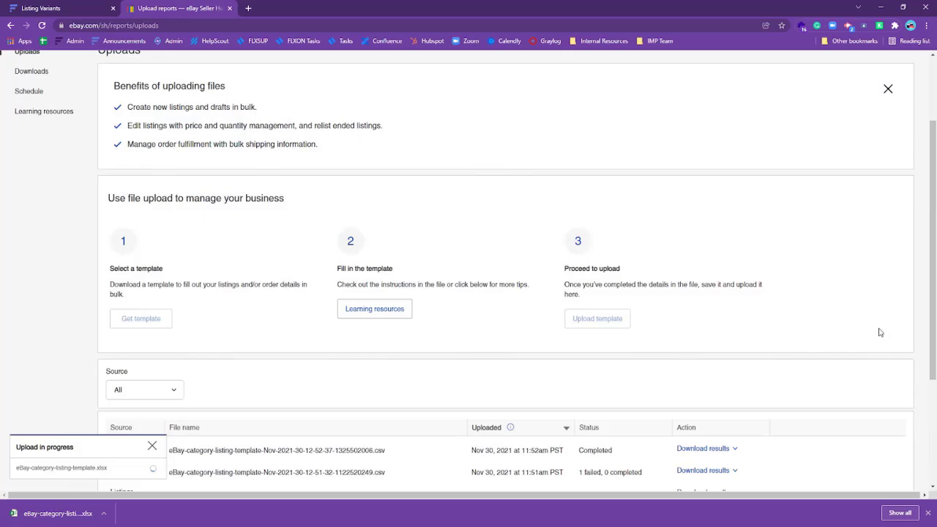
# Examine the new upload's status in the upload history and the download options for the newest and an earlier failed upload
pyautogui.scroll(-3, 881, 333)
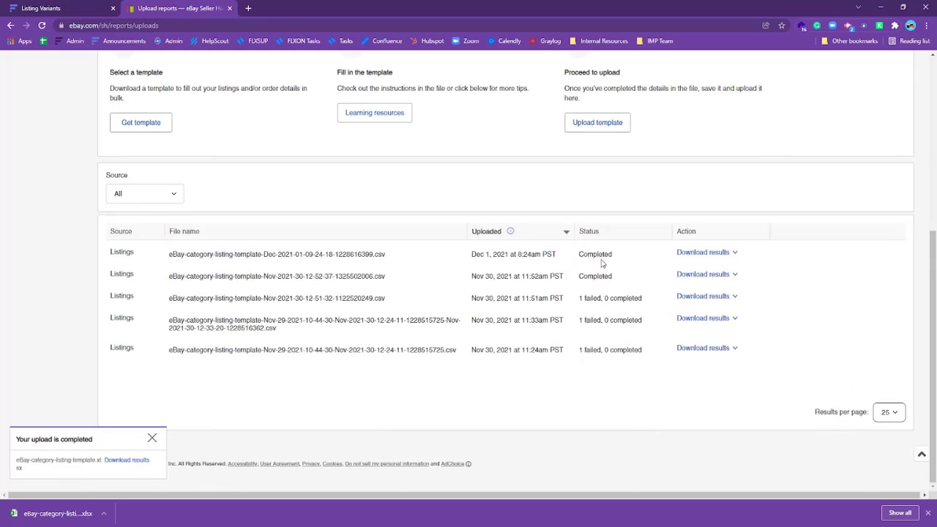
pyautogui.scroll(1, 601, 263)
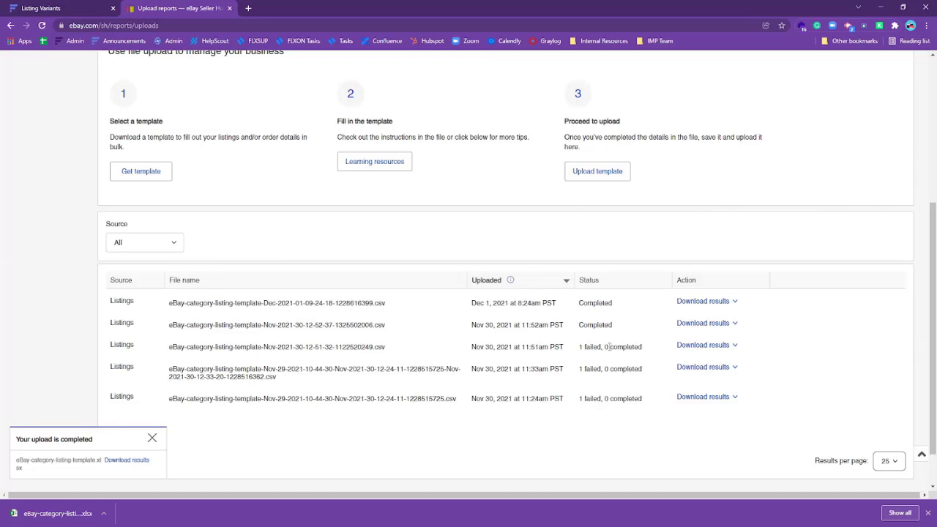
pyautogui.scroll(2, 609, 347)
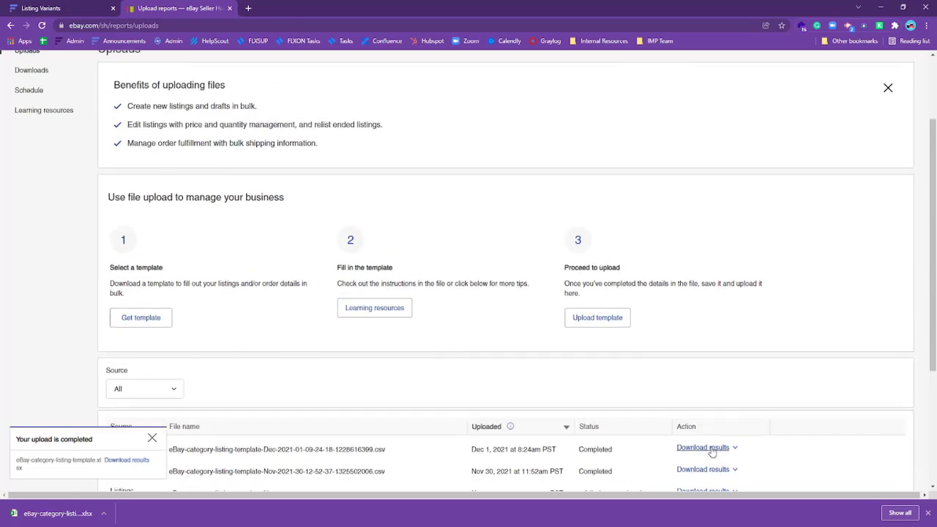
pyautogui.click(710, 448)
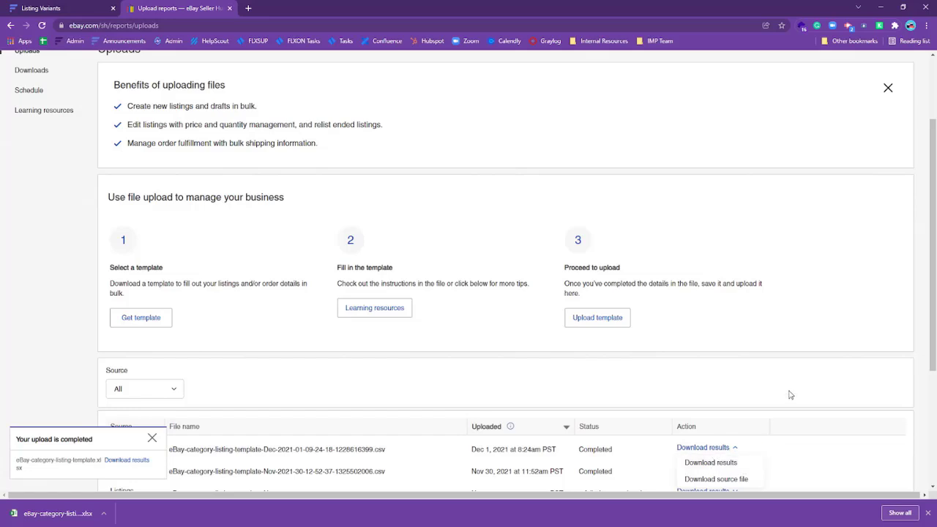
pyautogui.click(770, 401)
pyautogui.scroll(-1, 762, 410)
pyautogui.click(716, 446)
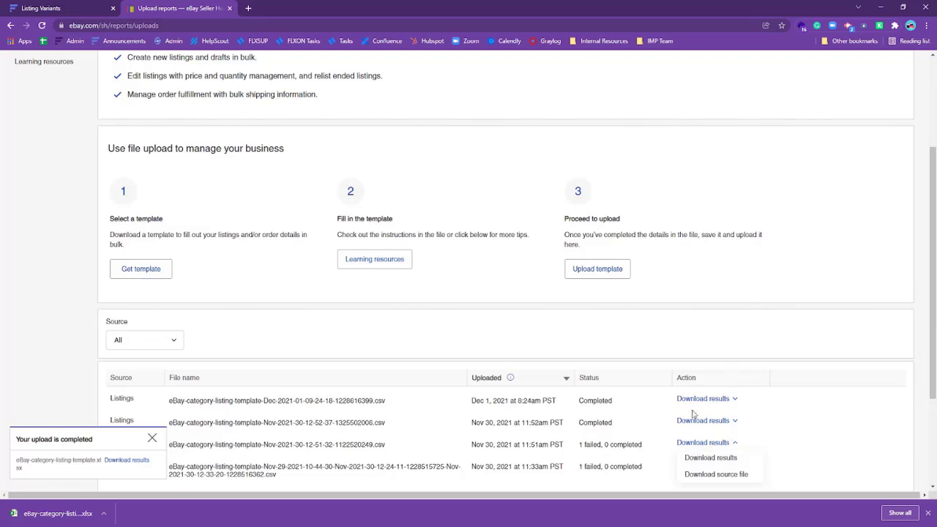
pyautogui.scroll(1, 647, 390)
pyautogui.scroll(2, 647, 390)
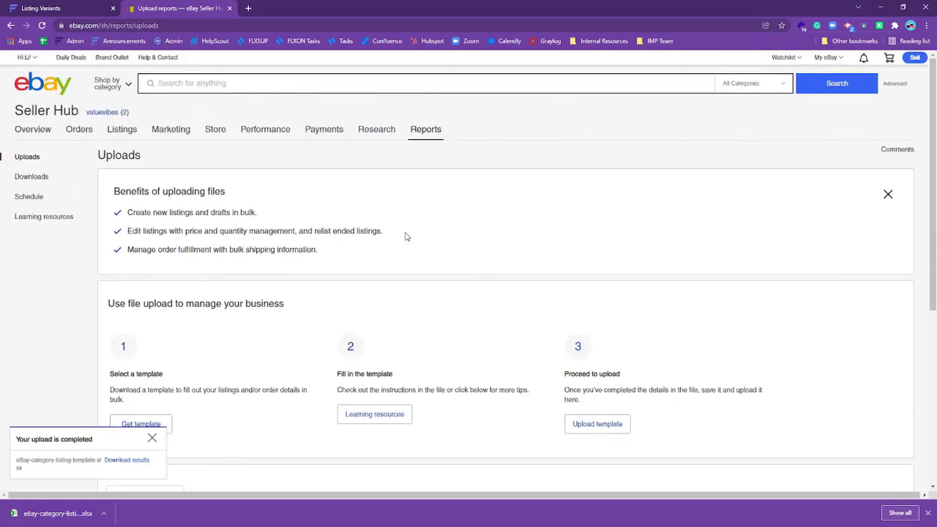
# Open the Seller Hub's active listings and look for the uploaded StarTech.com 2m USB C cable
pyautogui.click(123, 131)
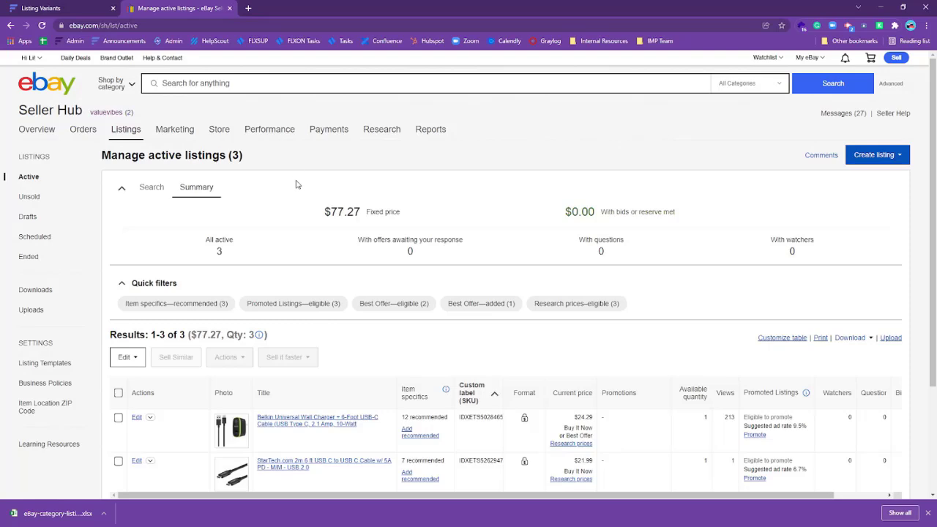
pyautogui.scroll(-2, 297, 185)
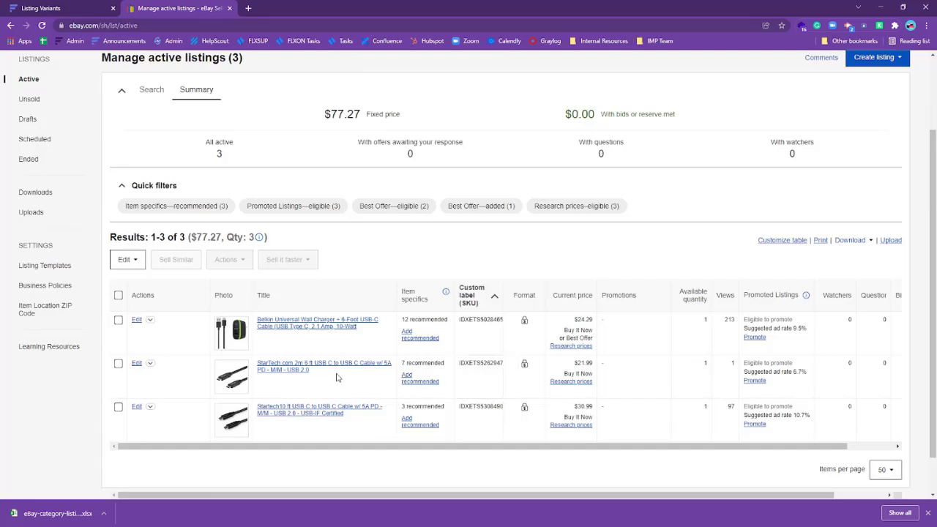
pyautogui.scroll(-1, 349, 379)
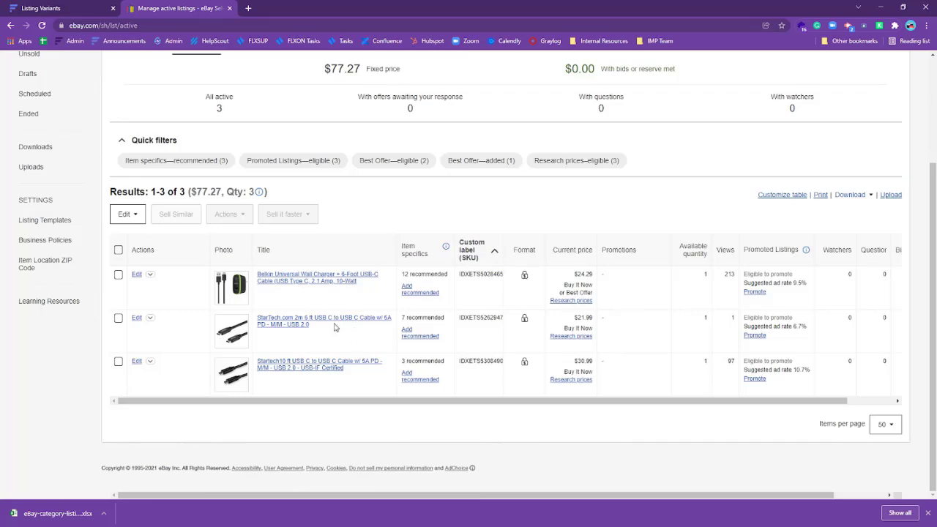
# Switch to the Flxpoint listing variants and clear the selection of all listings
pyautogui.click(81, 8)
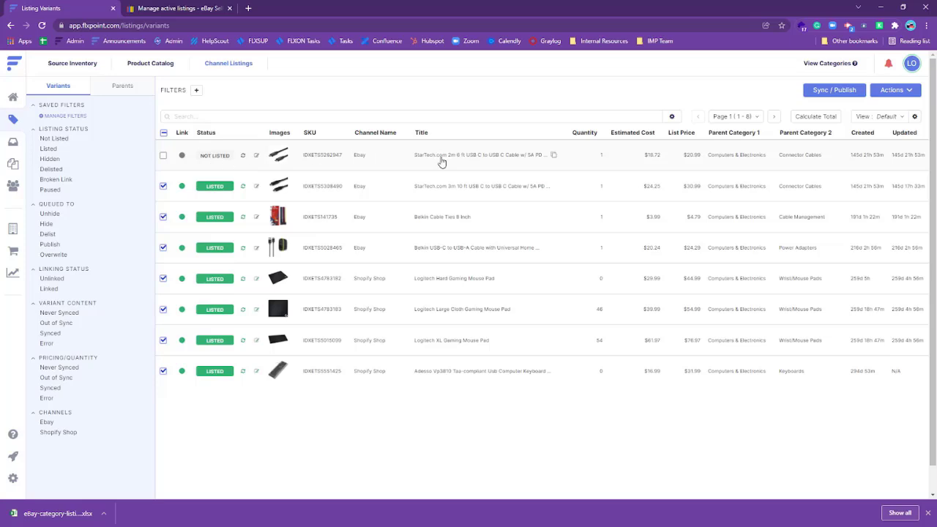
pyautogui.click(908, 92)
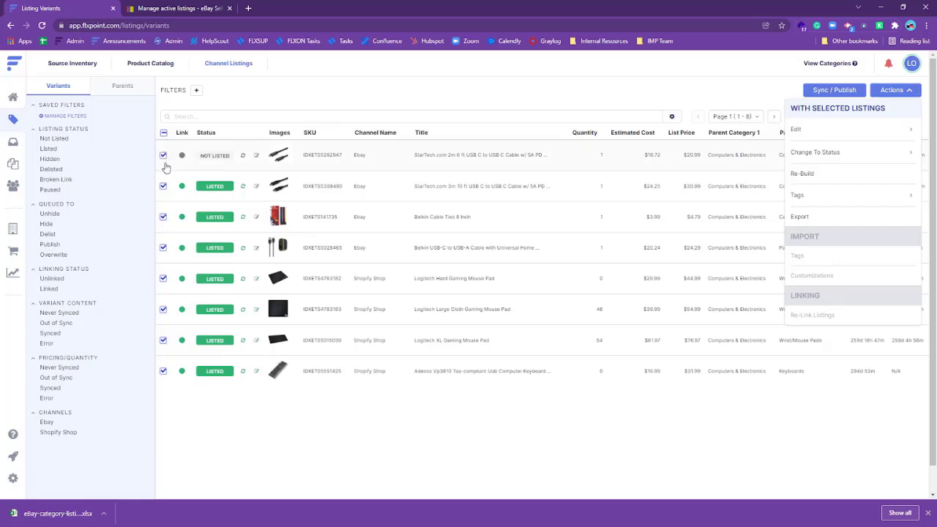
pyautogui.click(165, 133)
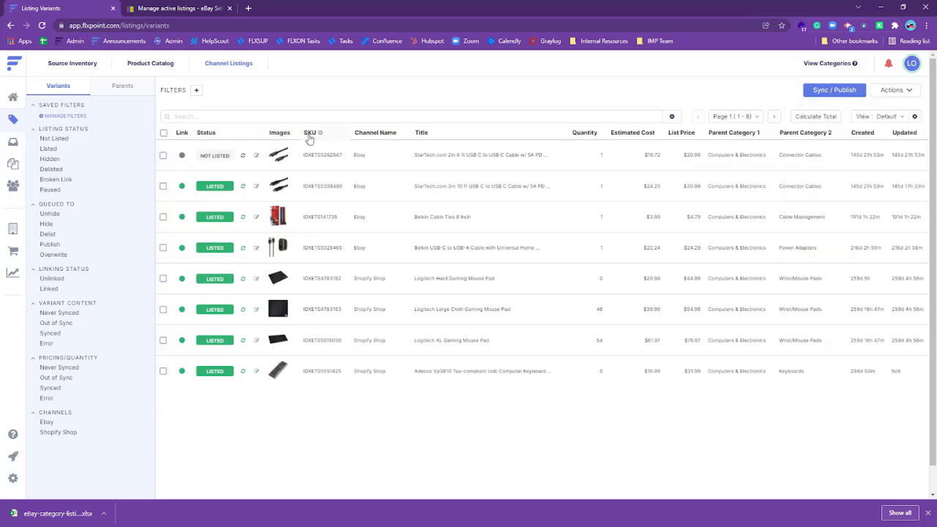
# Re-link the listings of the Ebay channel, matching the listing variant SKU to the Ebay product link SKU
pyautogui.click(895, 91)
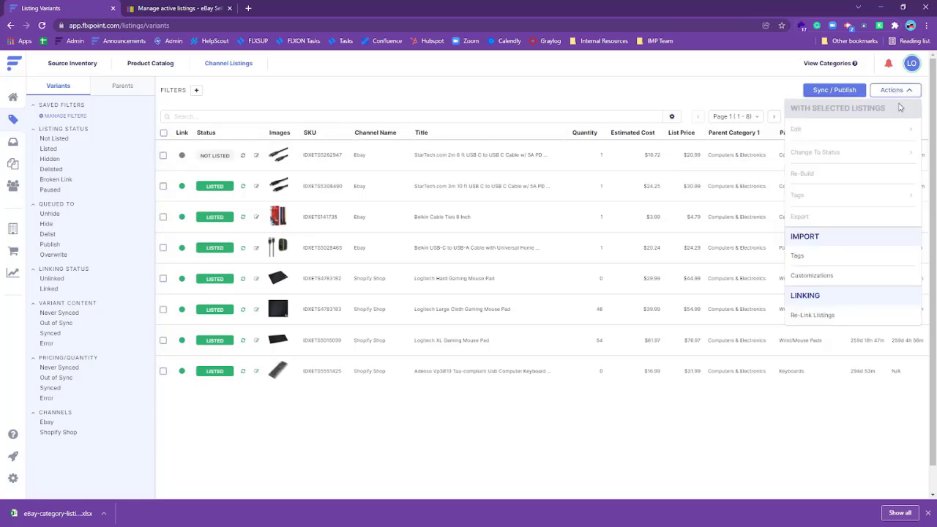
pyautogui.click(814, 316)
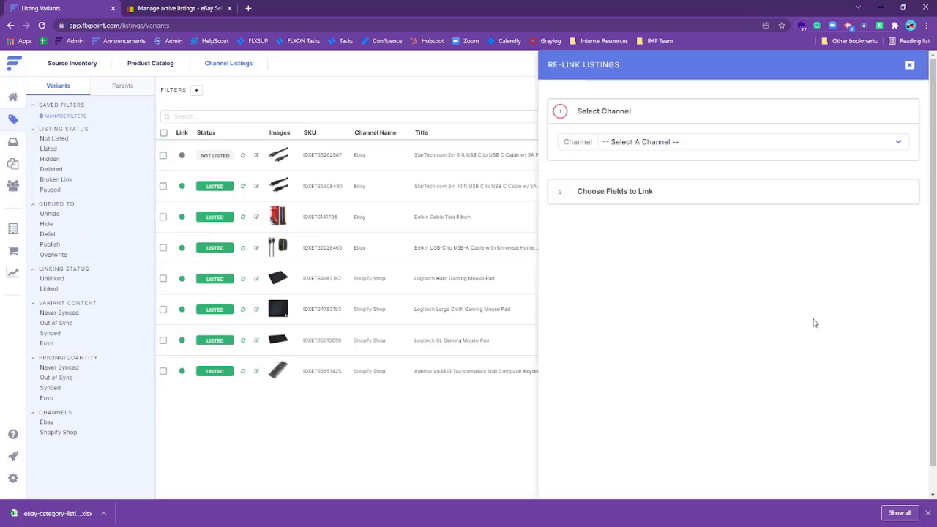
pyautogui.click(688, 144)
pyautogui.click(656, 172)
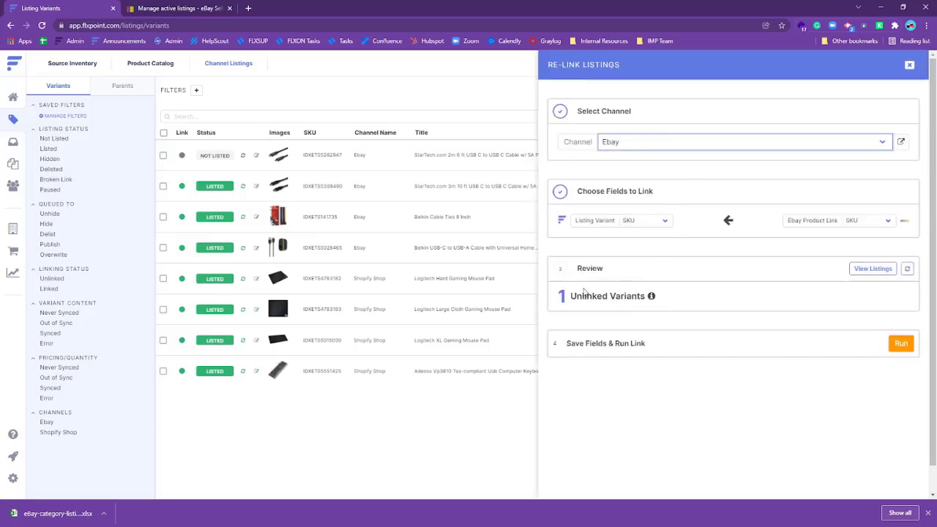
pyautogui.click(901, 344)
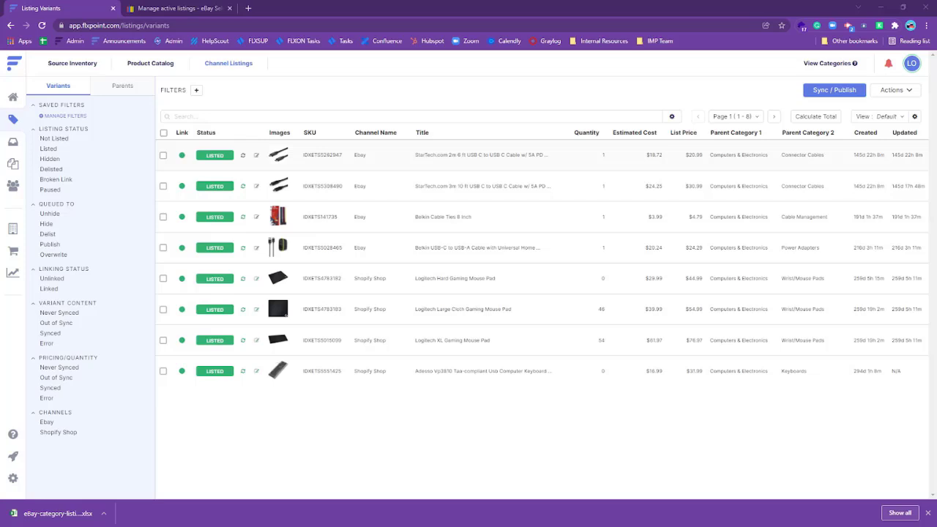
# Compare the StarTech.com 2m cable's listing on eBay and in Flxpoint, and run the listing sync for the Ebay channel
pyautogui.click(176, 8)
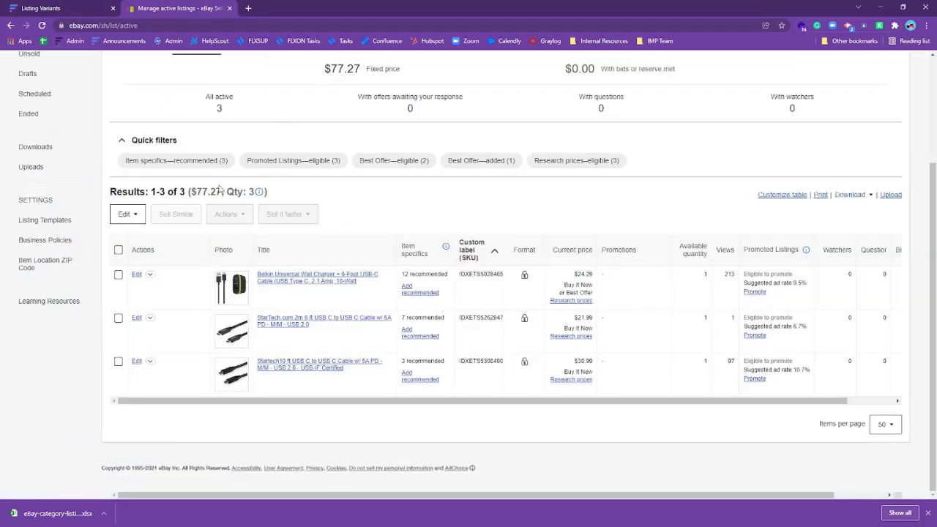
pyautogui.click(44, 8)
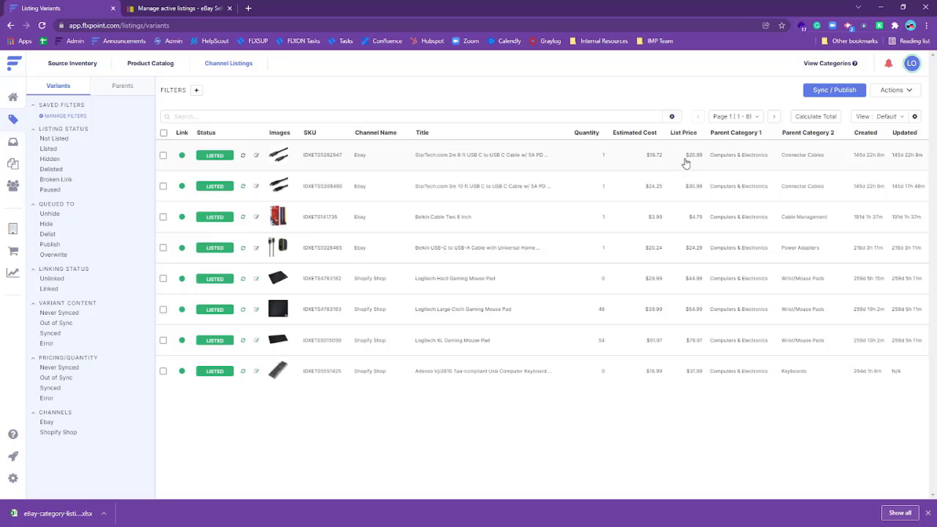
pyautogui.click(833, 91)
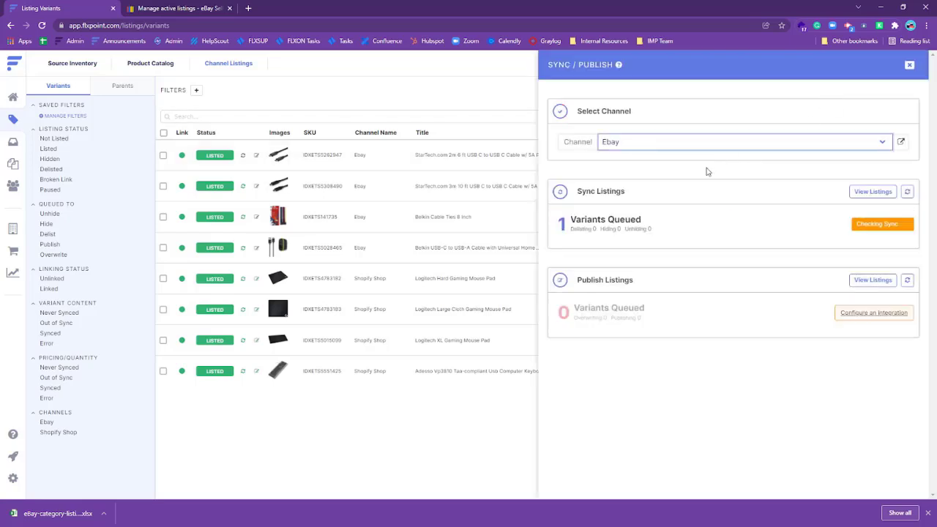
pyautogui.click(899, 228)
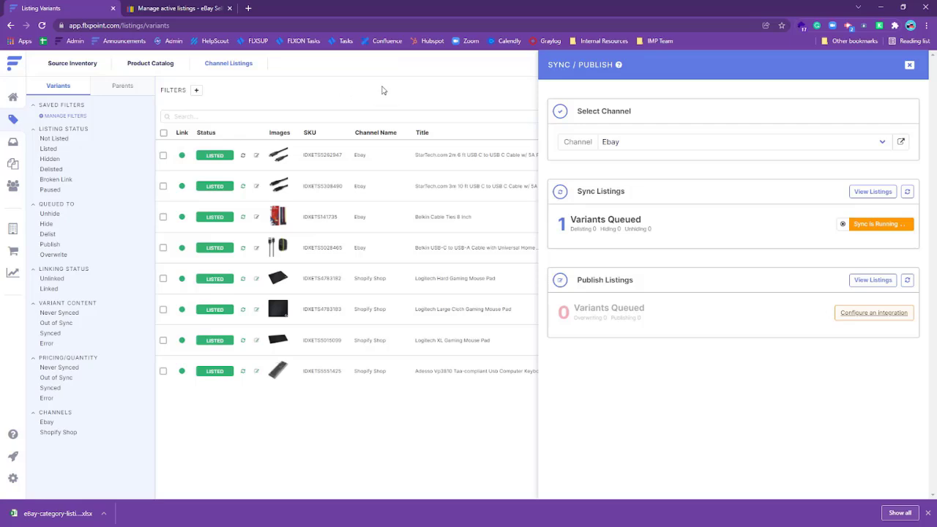
pyautogui.click(910, 66)
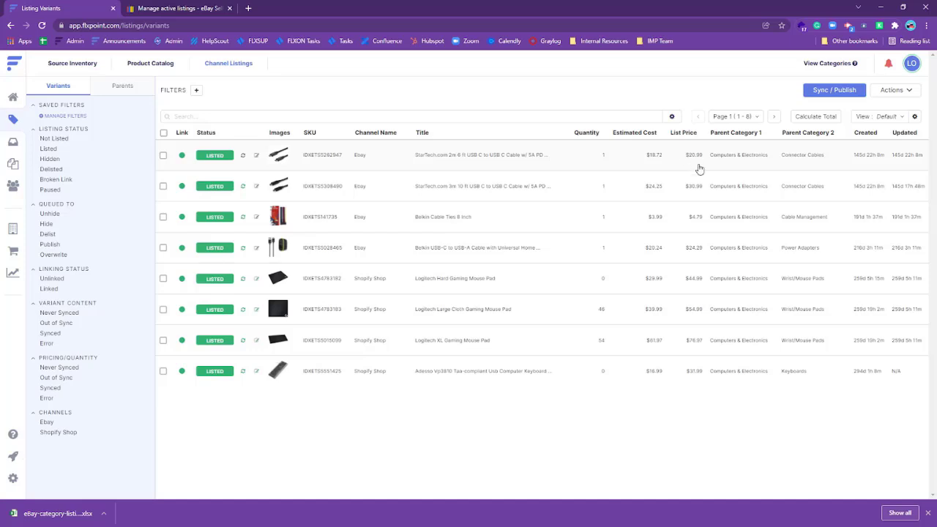
# Refresh the Flxpoint listing variants and the eBay active listings to check the StarTech.com 2m cable's synced status and price
pyautogui.click(180, 10)
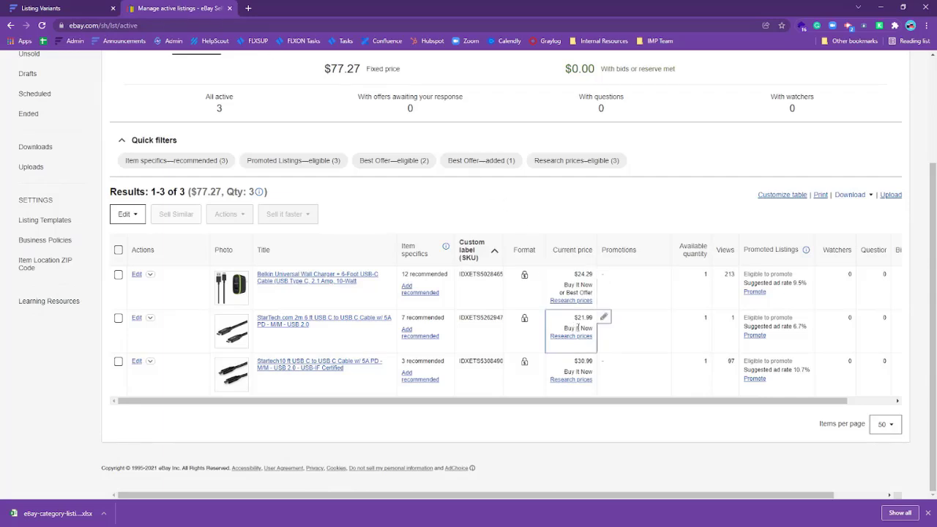
pyautogui.click(73, 10)
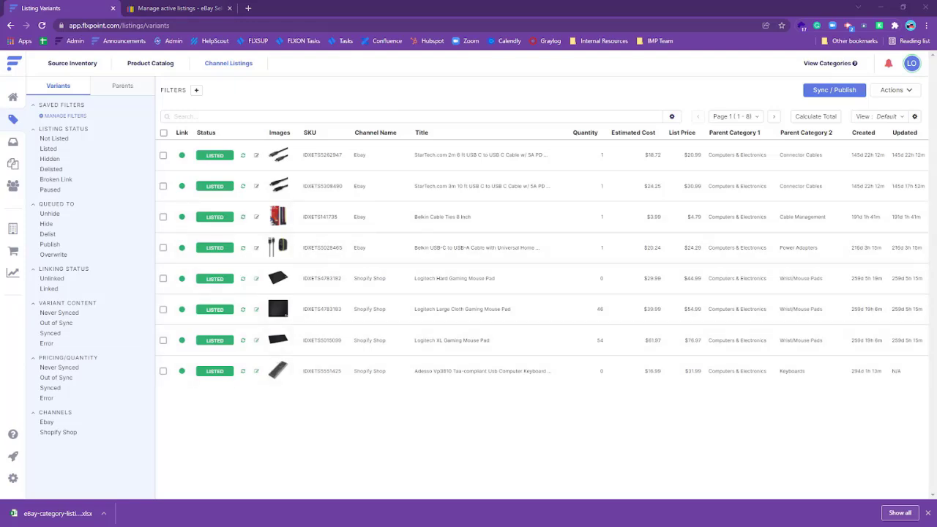
pyautogui.click(42, 25)
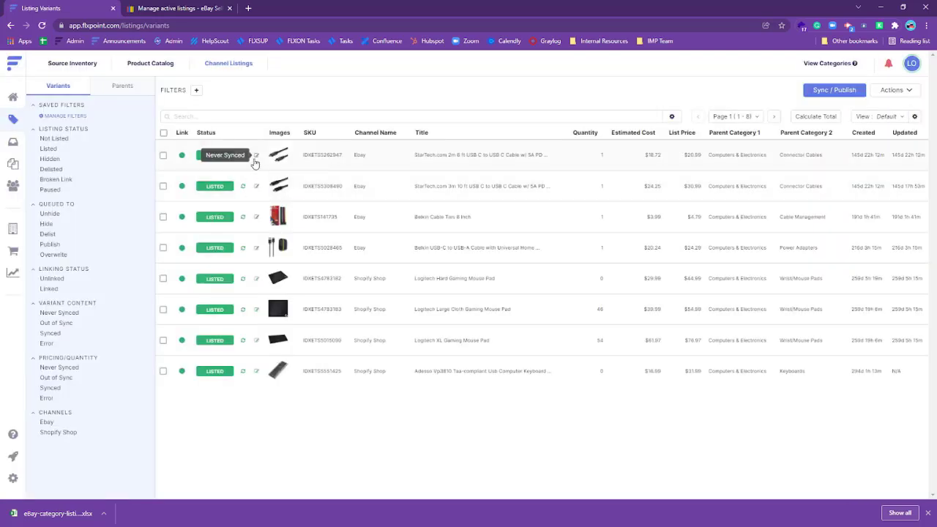
pyautogui.click(169, 9)
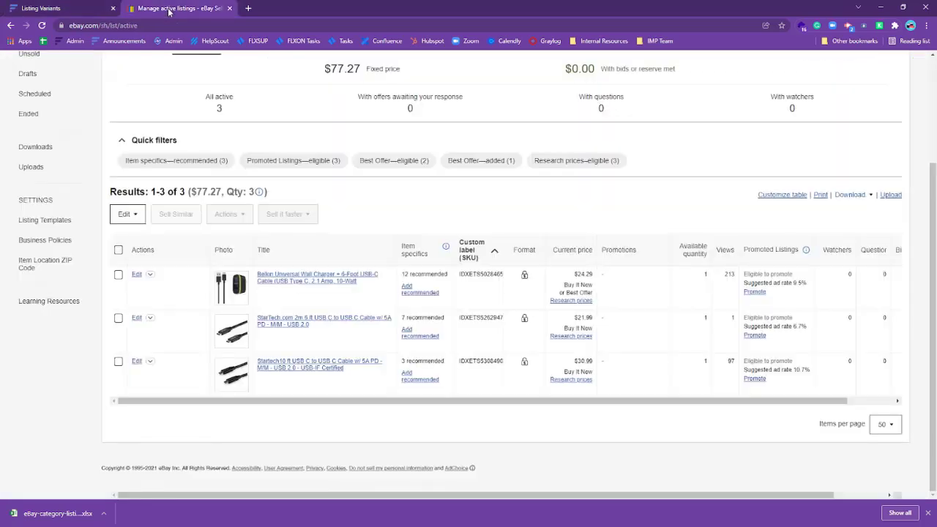
pyautogui.click(42, 26)
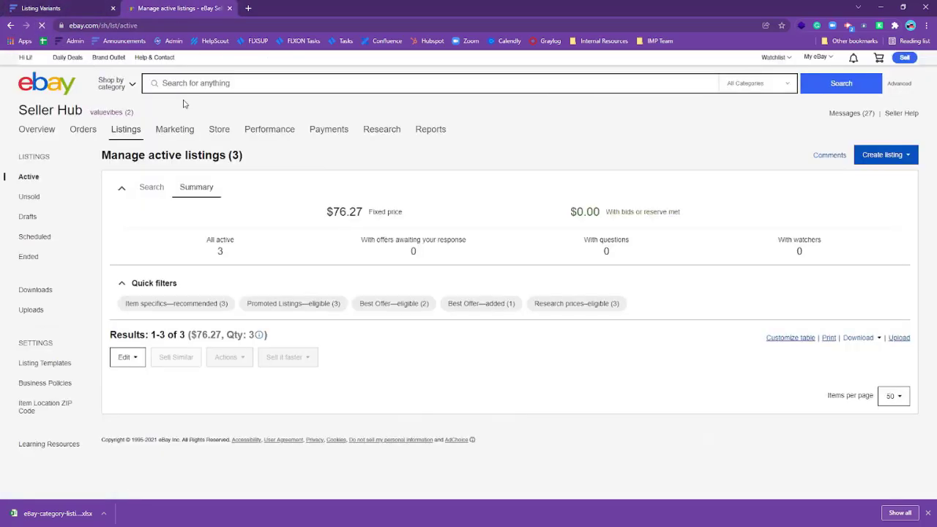